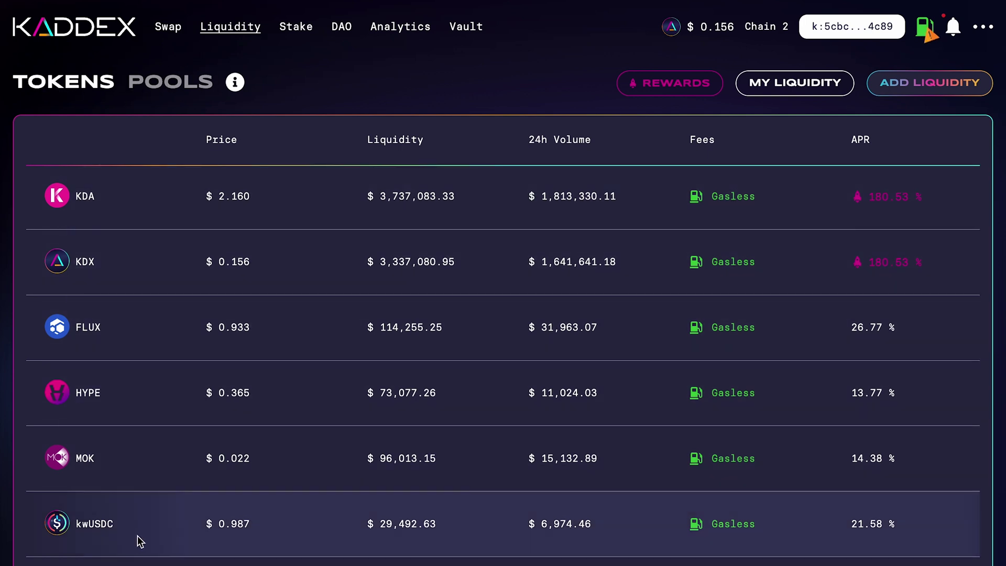
Show the liquidity pools and start a double-sided KDX/KDA deposit at 180.53 % APR
click(170, 85)
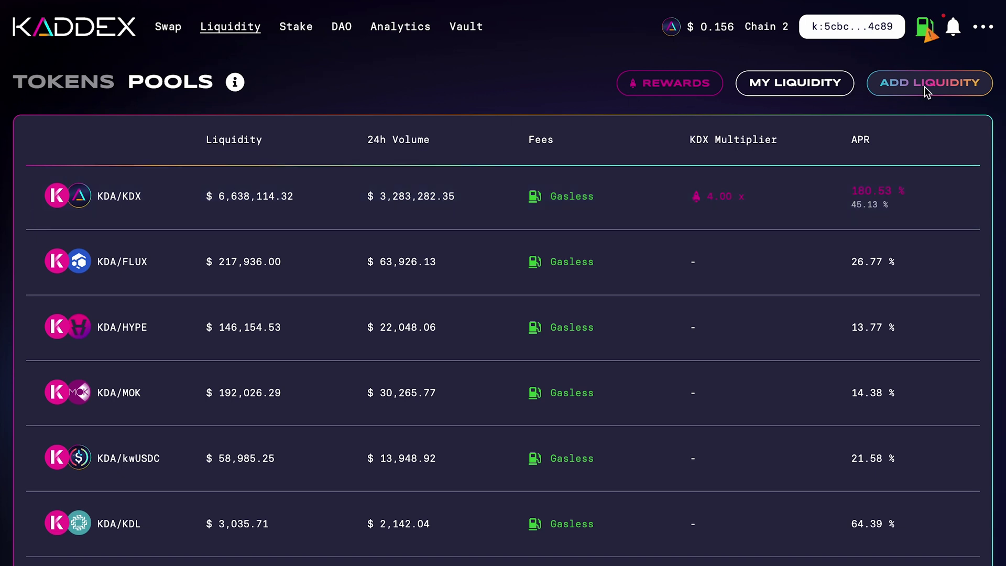
click(924, 87)
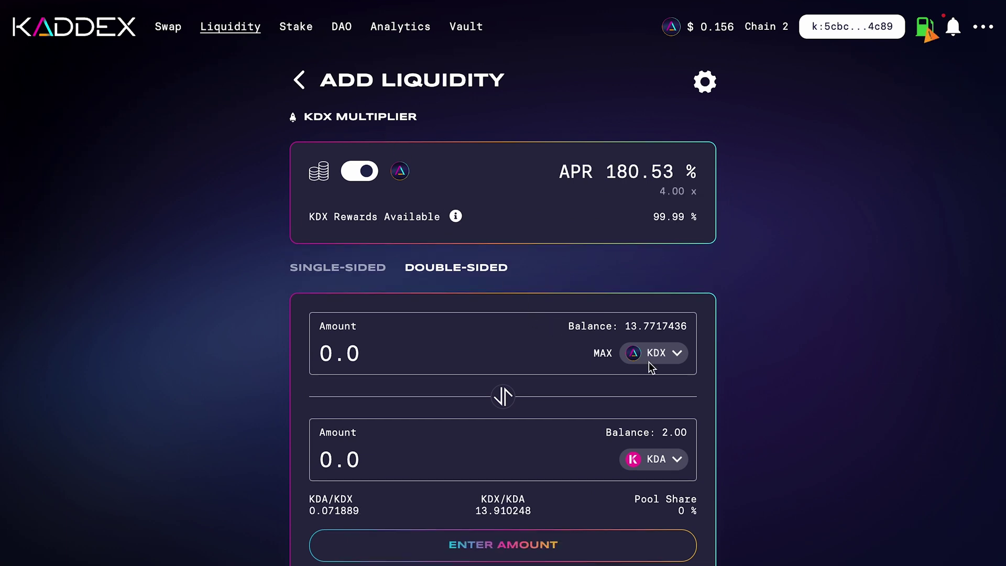
Browse both token lists of the KDX/KDA form and close them unchanged
click(669, 361)
scroll(382, 411, down, 3)
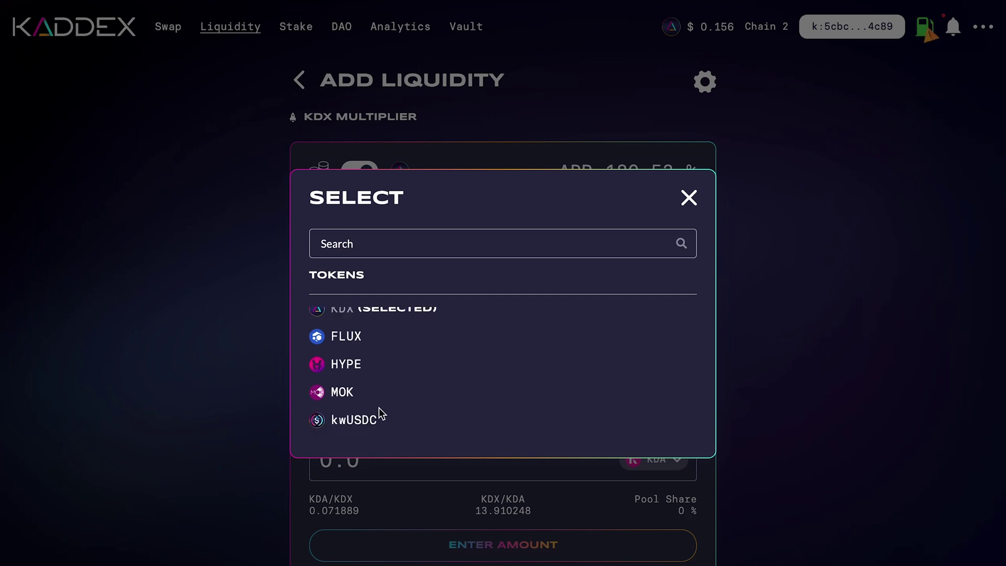
click(688, 198)
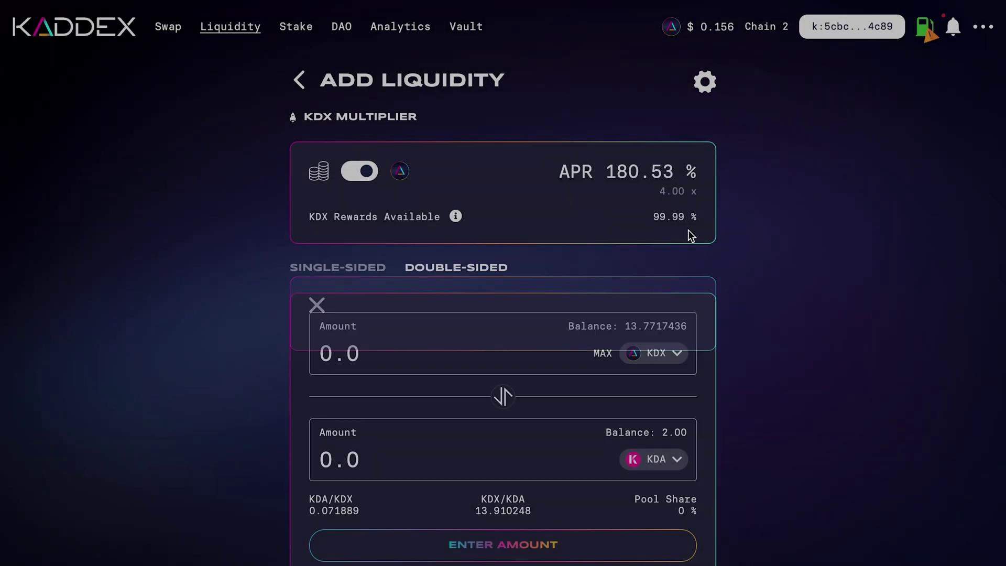
click(659, 462)
scroll(388, 395, down, 5)
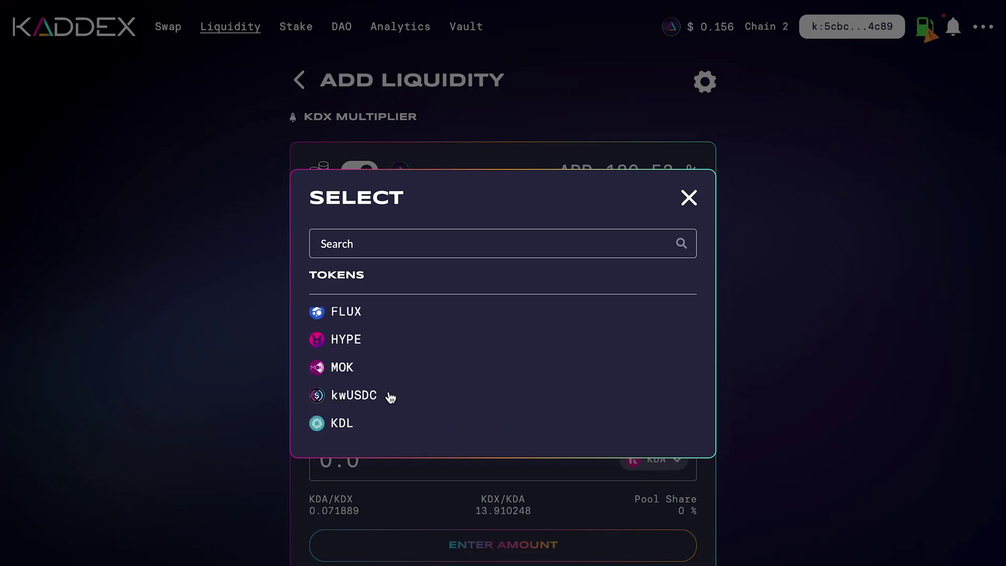
click(689, 199)
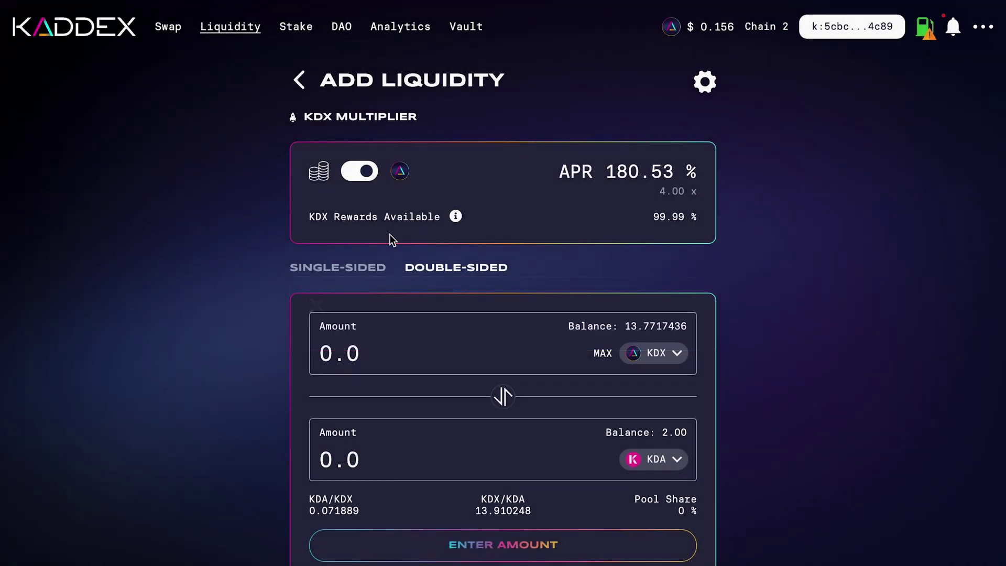
Switch the form to single-sided with the 4.00 x KDX multiplier left on
click(321, 173)
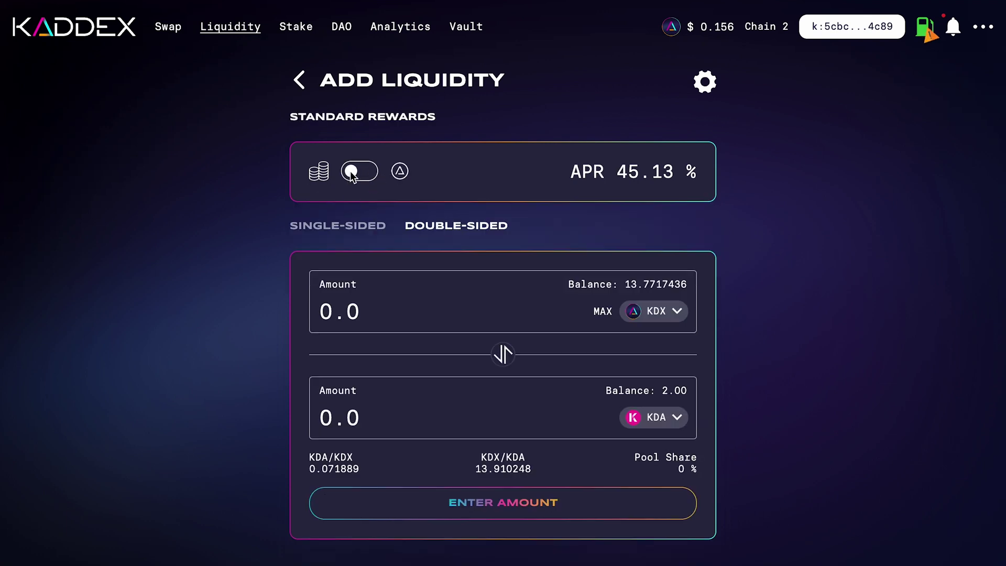
click(351, 172)
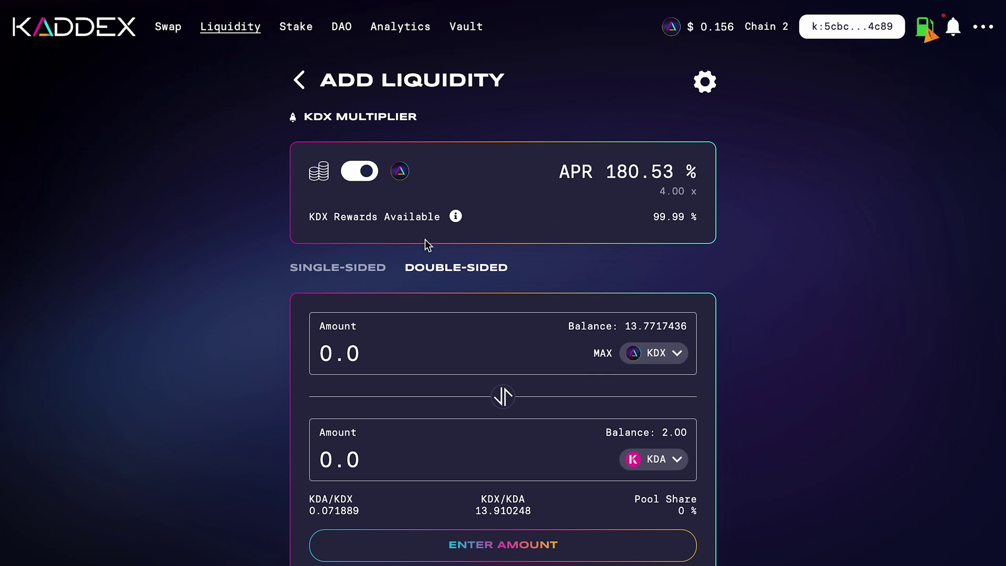
click(324, 266)
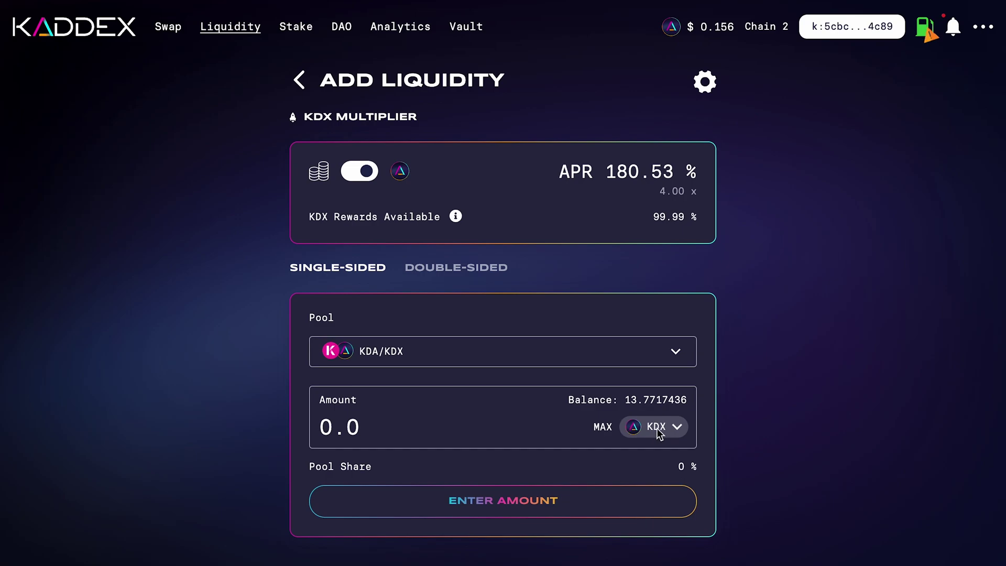
Keep the KDA/KDX pool and KDX as deposit token after trying KDA, then return to double-sided
click(647, 361)
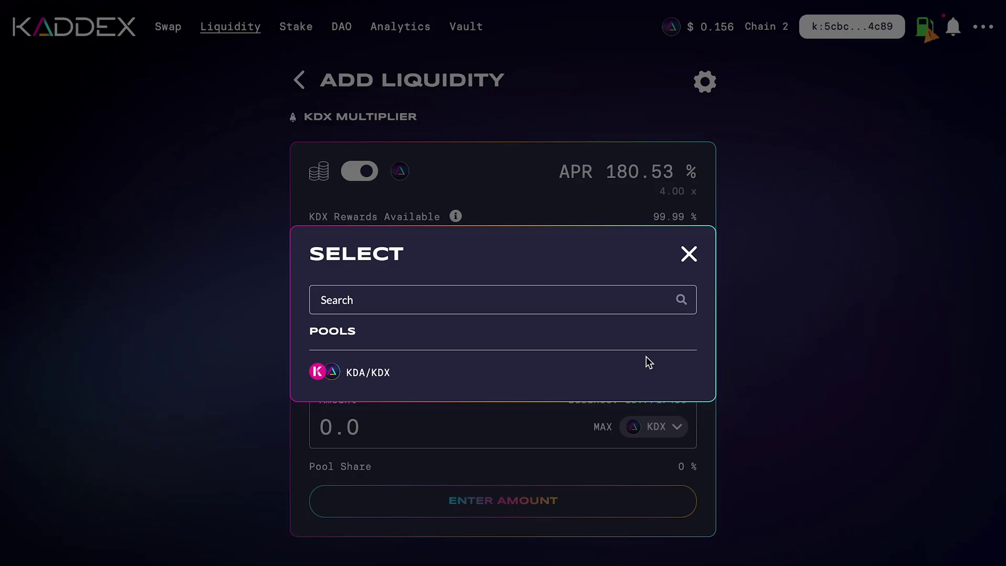
click(687, 256)
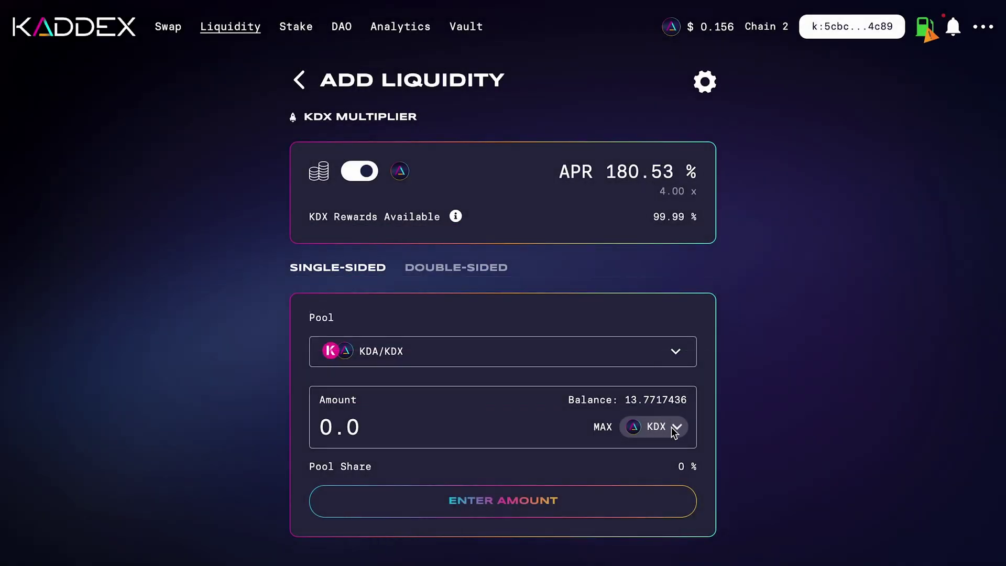
click(674, 429)
click(350, 361)
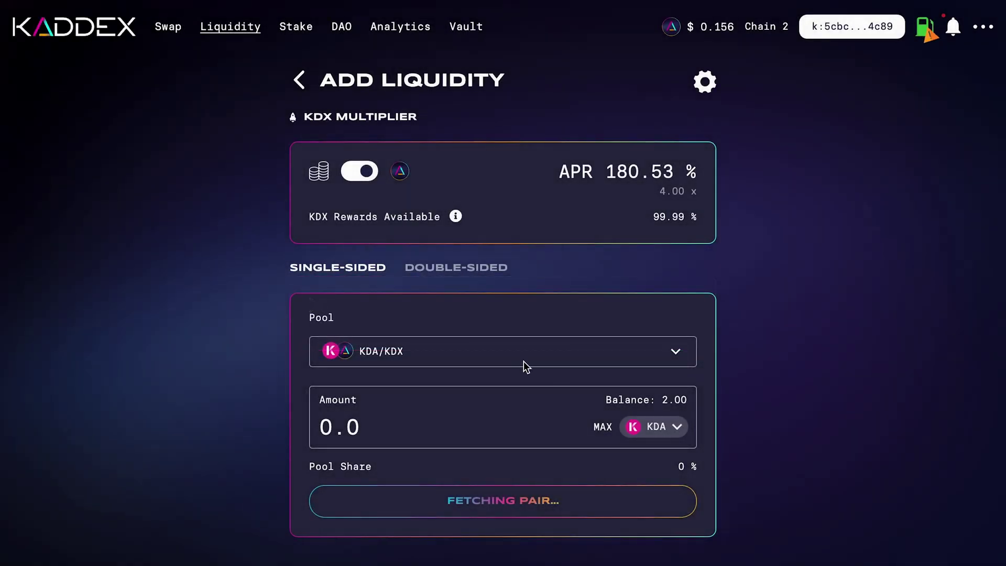
click(669, 432)
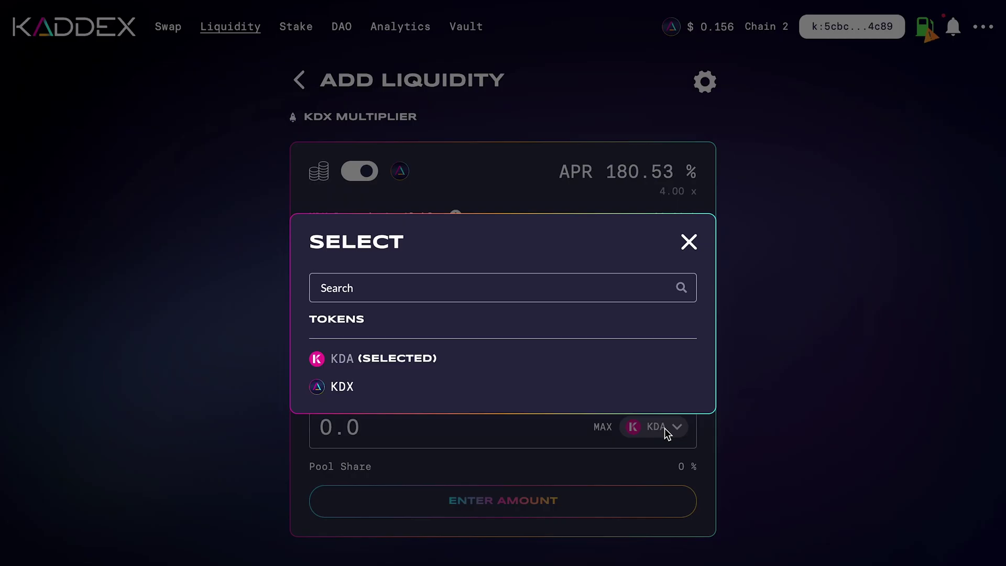
click(342, 386)
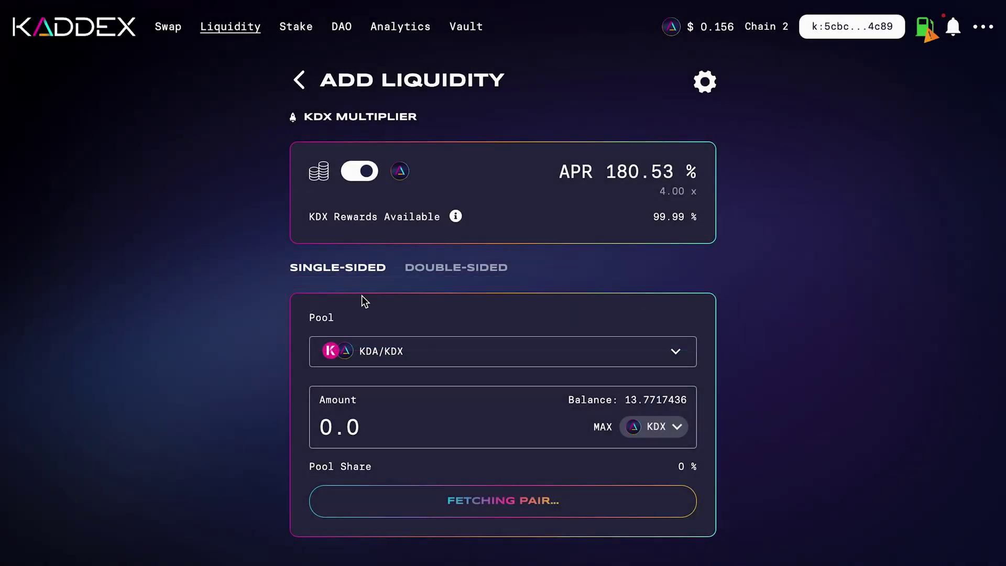
click(457, 269)
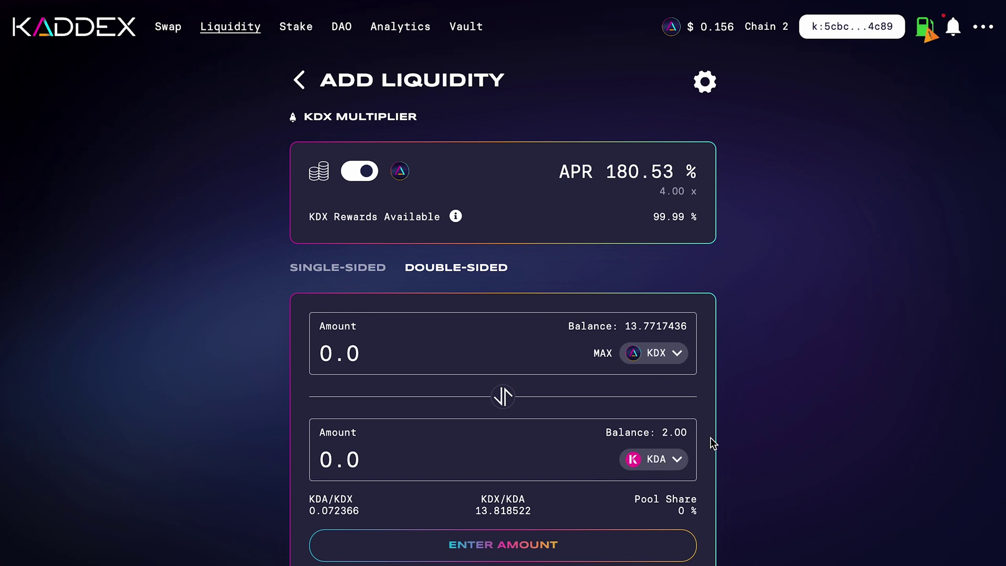
Supply the full 13.7717436 KDX with 0.9936243 KDA double-sided and confirm the transaction
click(602, 356)
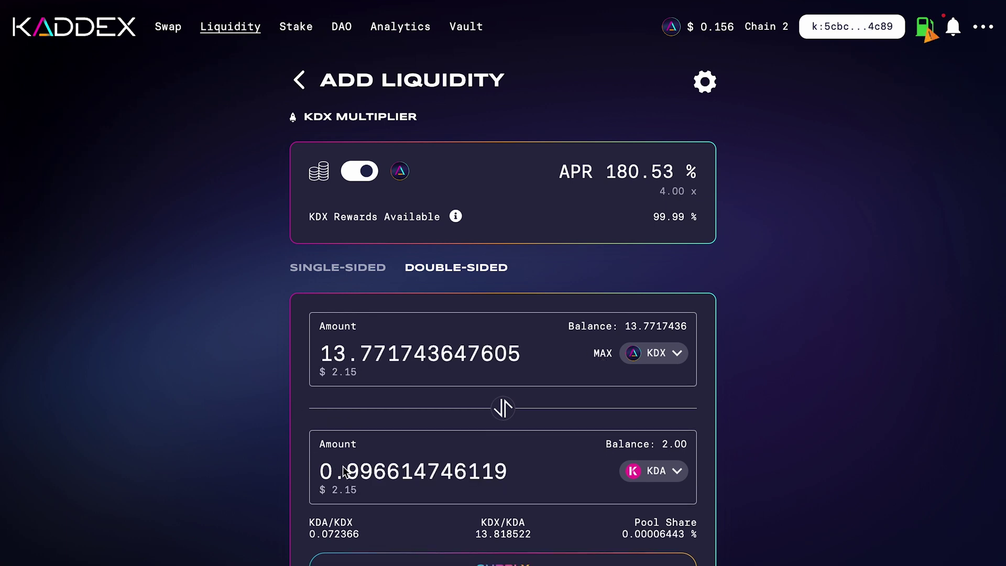
drag(331, 377, 355, 375)
drag(331, 494, 362, 495)
click(419, 531)
click(481, 560)
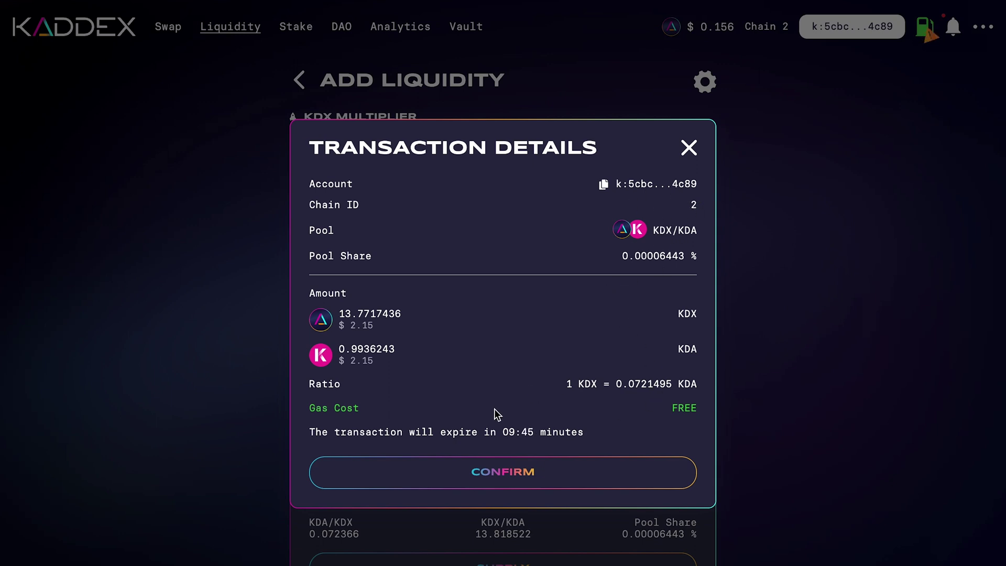
click(505, 473)
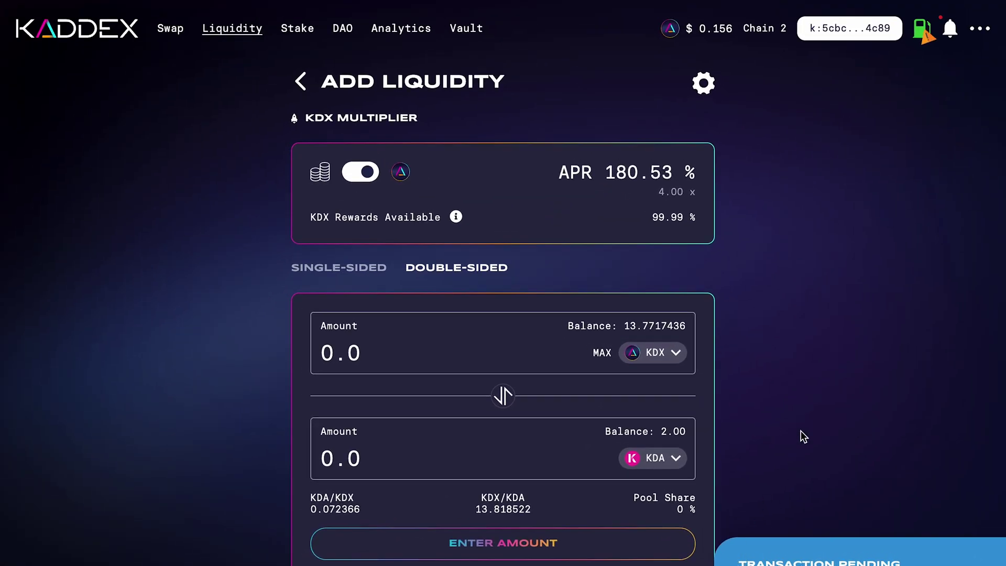
Check the notifications confirming the KDX/KDA deposit, then return to the Liquidity Tokens list
click(954, 31)
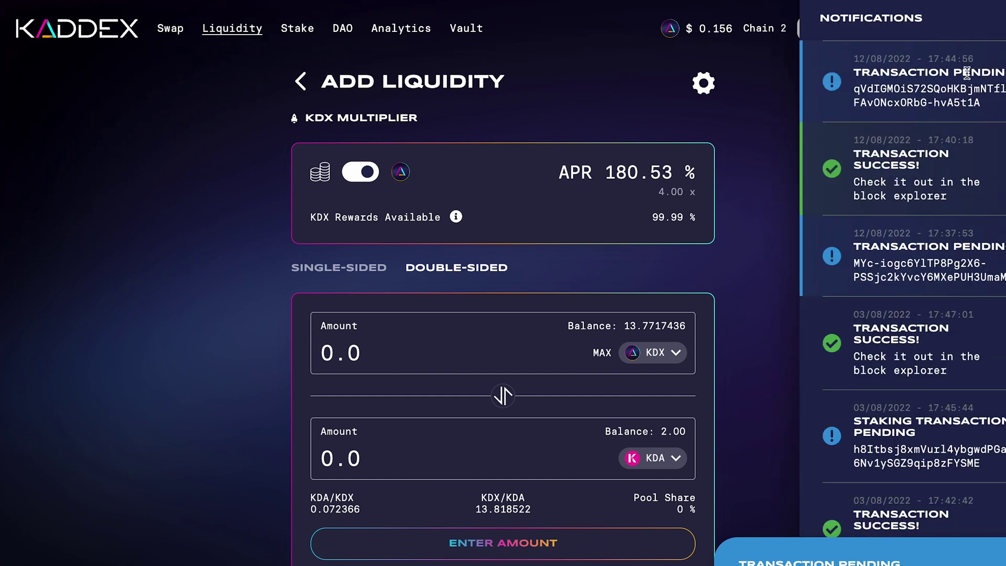
click(505, 231)
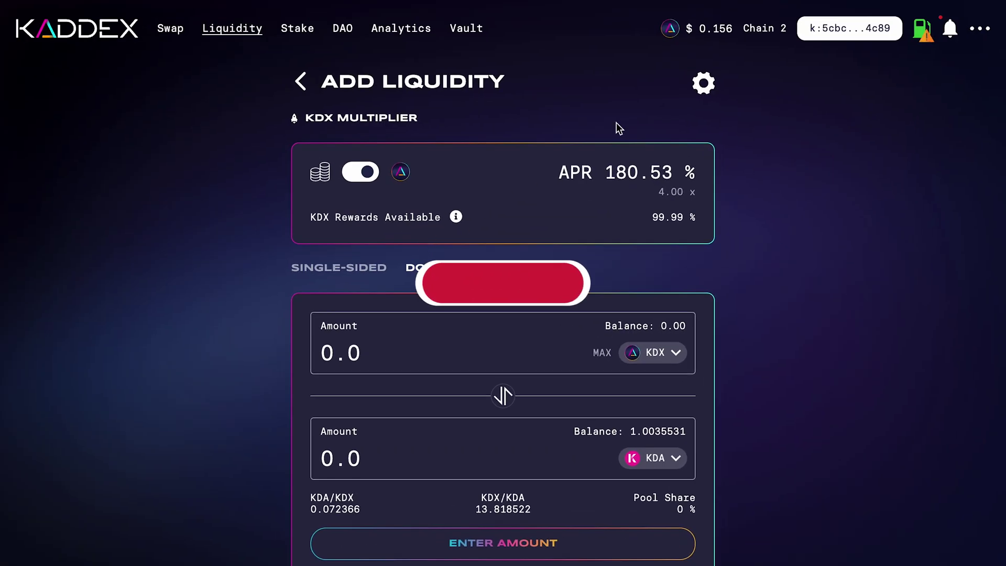
click(297, 82)
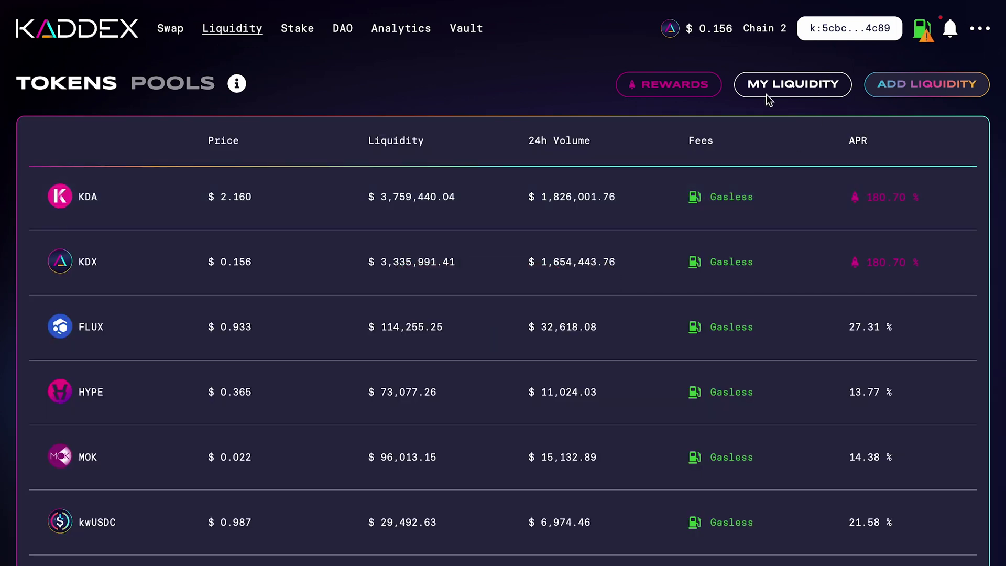
Review the KDA/KDX position in My Liquidity, then adjust the withdrawal amount on its remove page
click(793, 86)
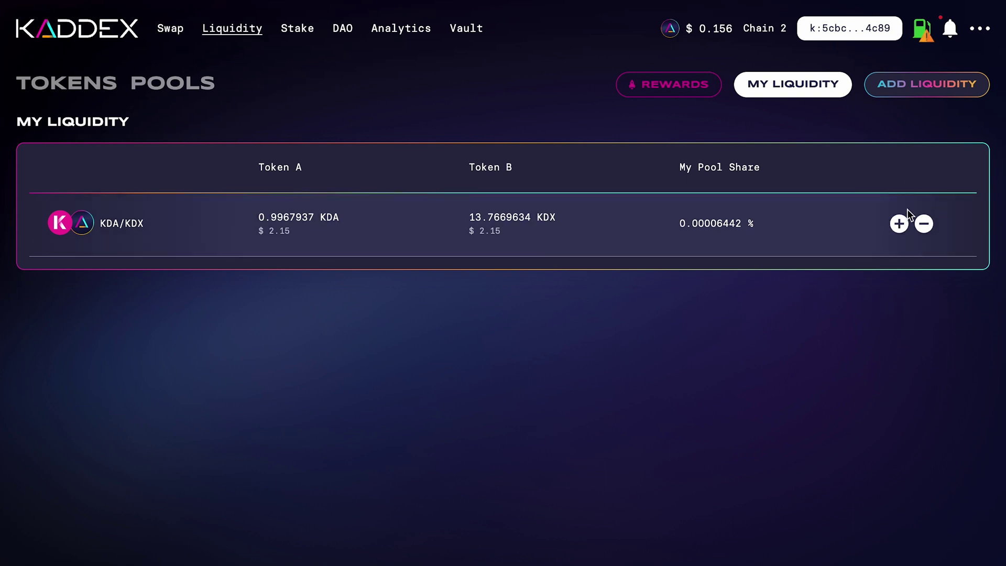
click(898, 225)
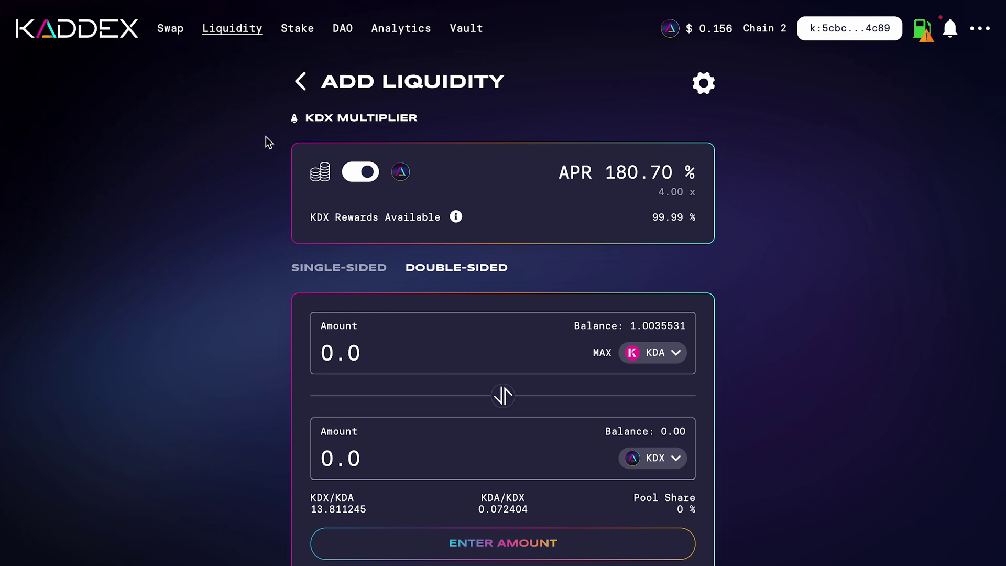
click(301, 82)
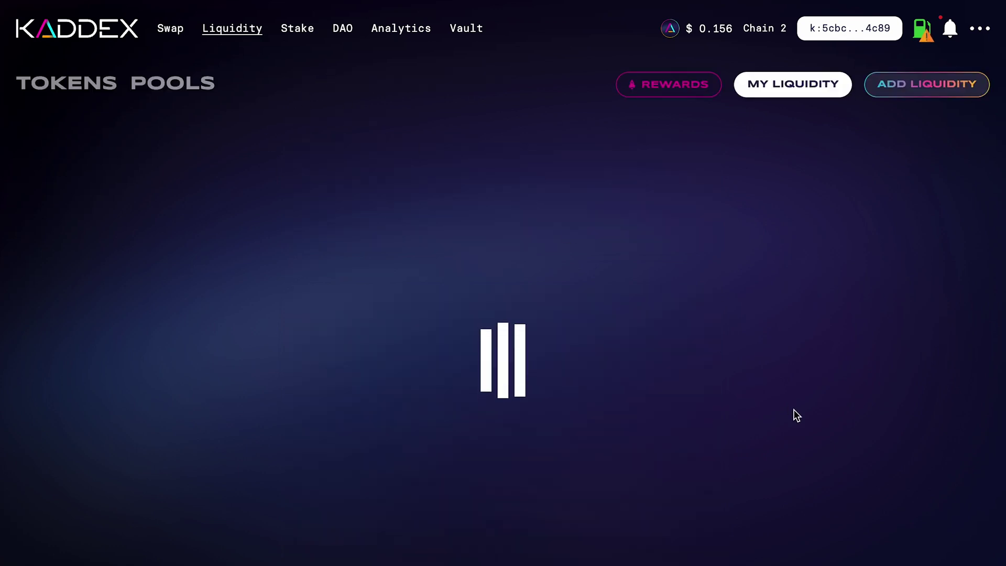
click(799, 85)
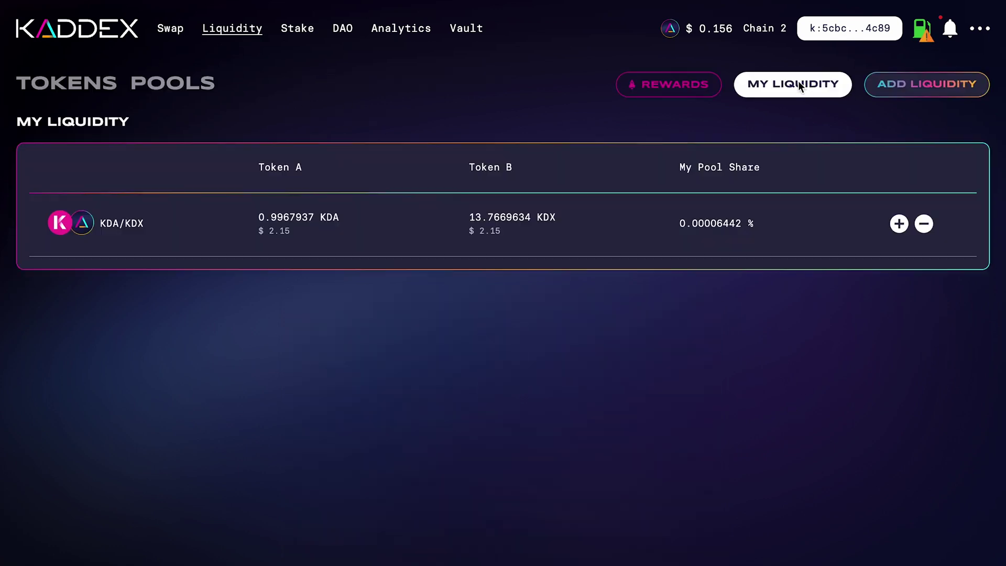
click(925, 224)
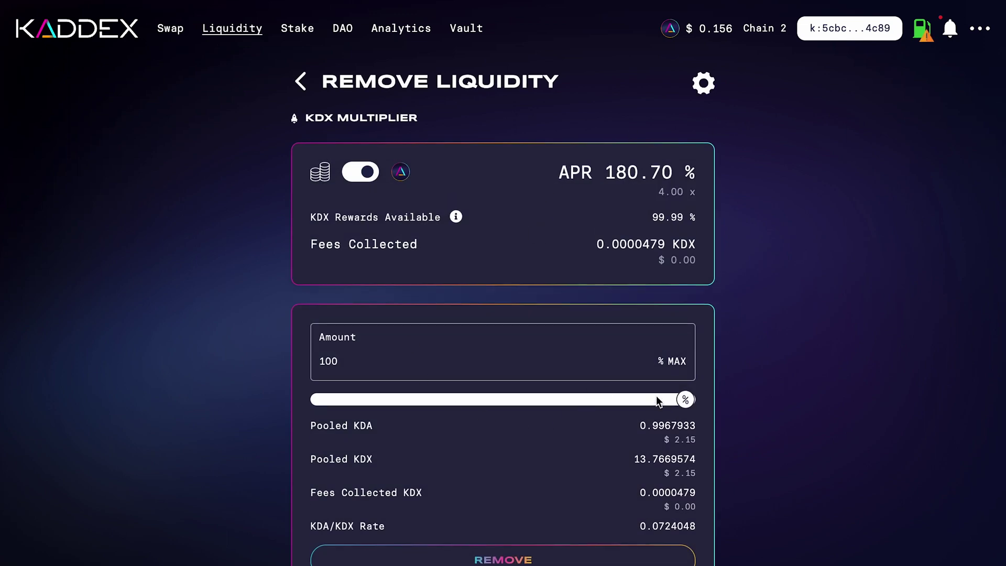
drag(689, 401, 342, 397)
Leave without removing liquidity and start a single-sided KDA/KDX deposit using KDA (1.0035531 balance)
click(302, 82)
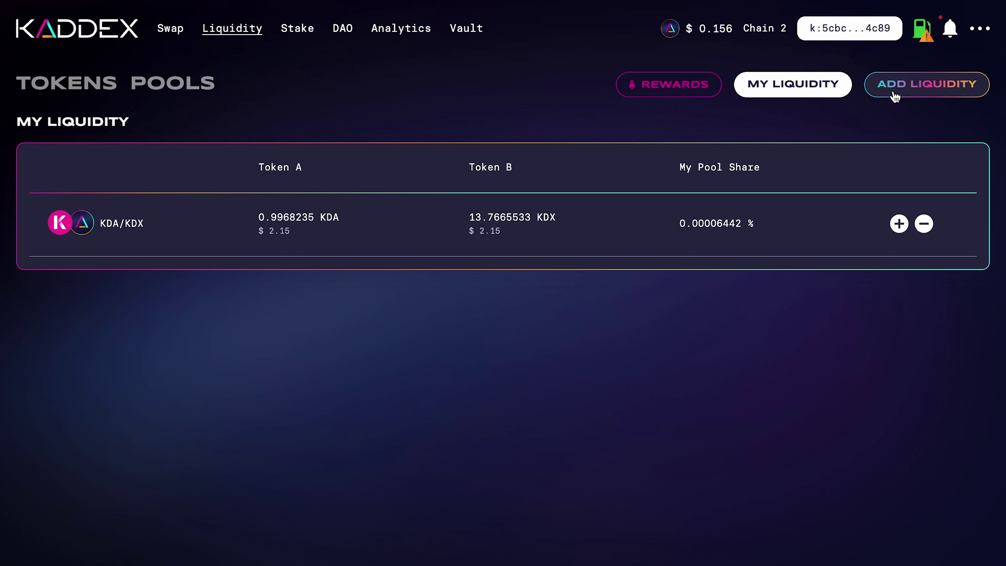
click(94, 84)
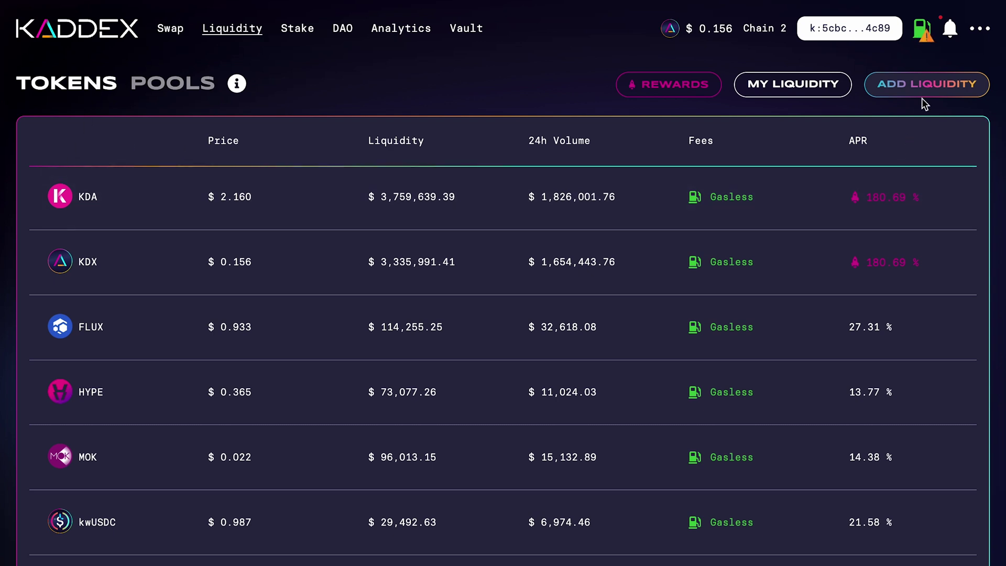
click(929, 90)
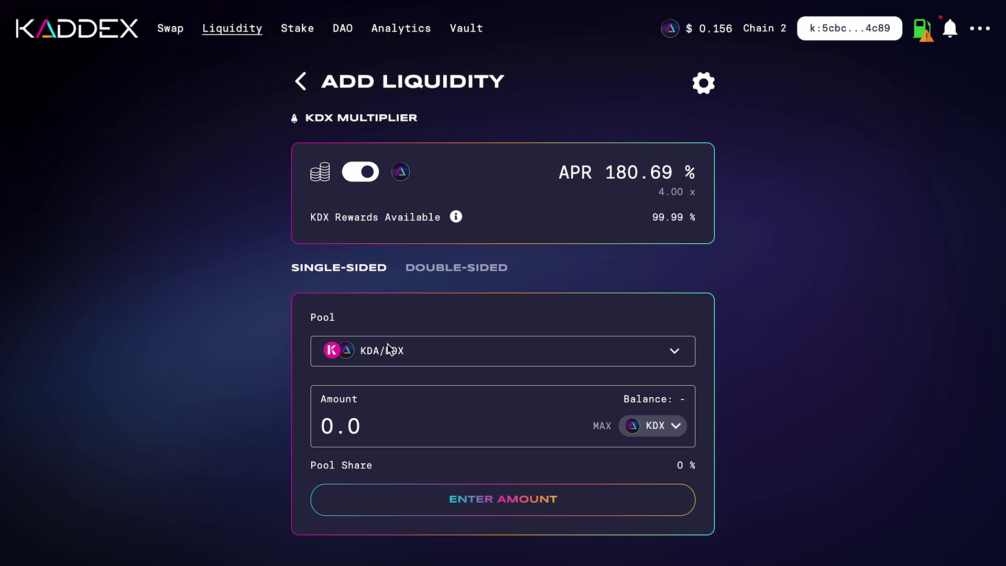
click(675, 426)
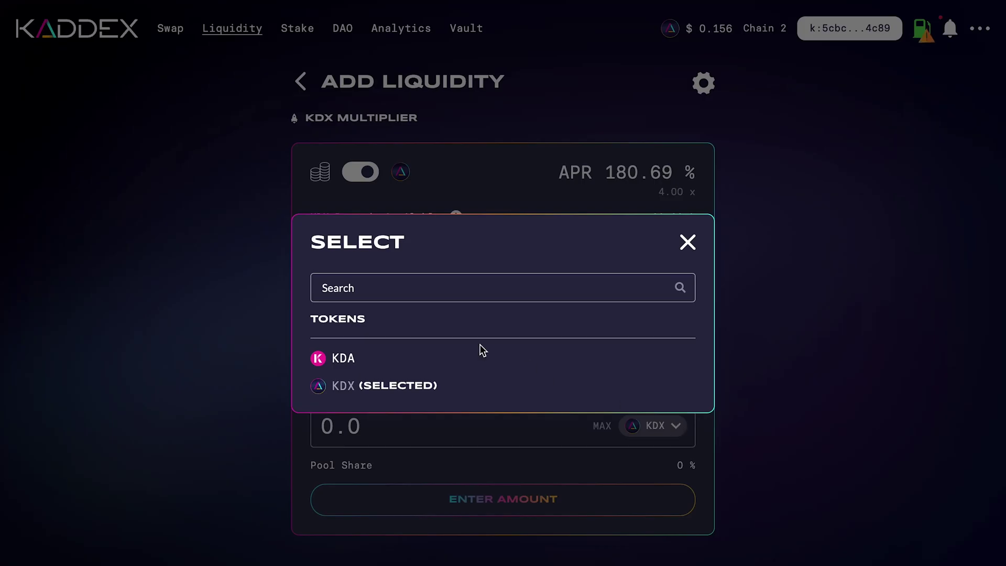
click(343, 360)
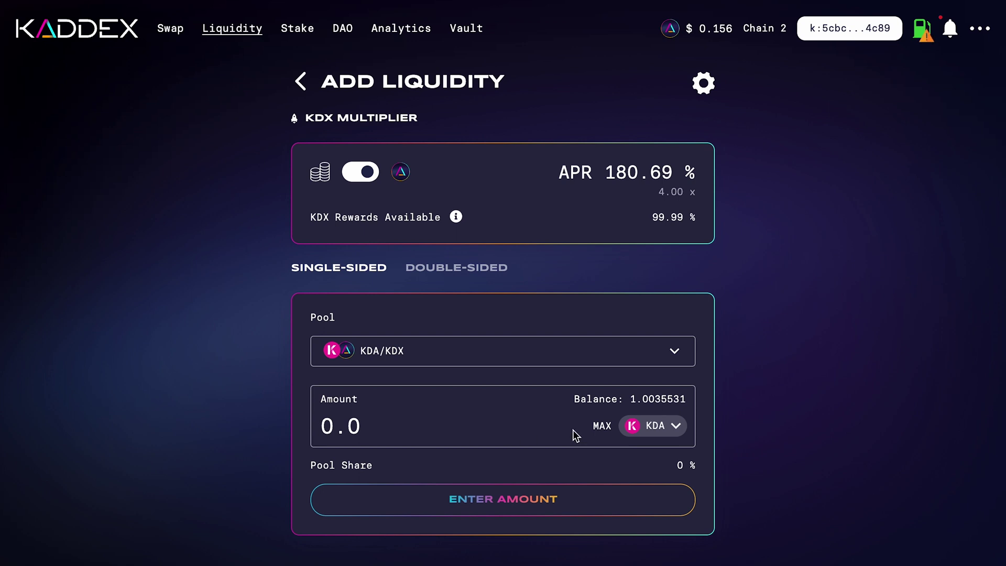
Supply the full KDA balance single-sided and verify My Liquidity shows 1.497929 KDA, 20.6836067 KDX
click(602, 427)
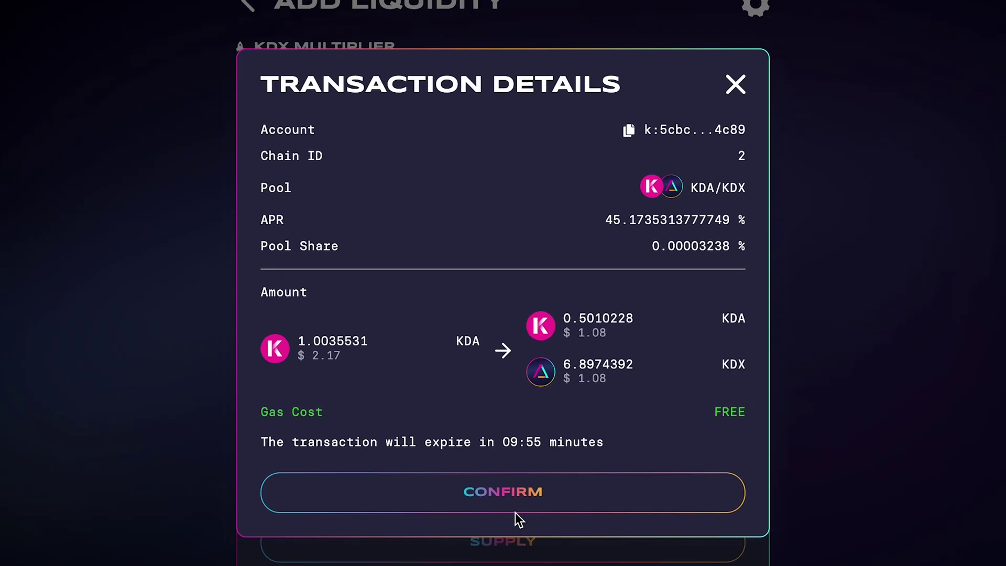
click(504, 490)
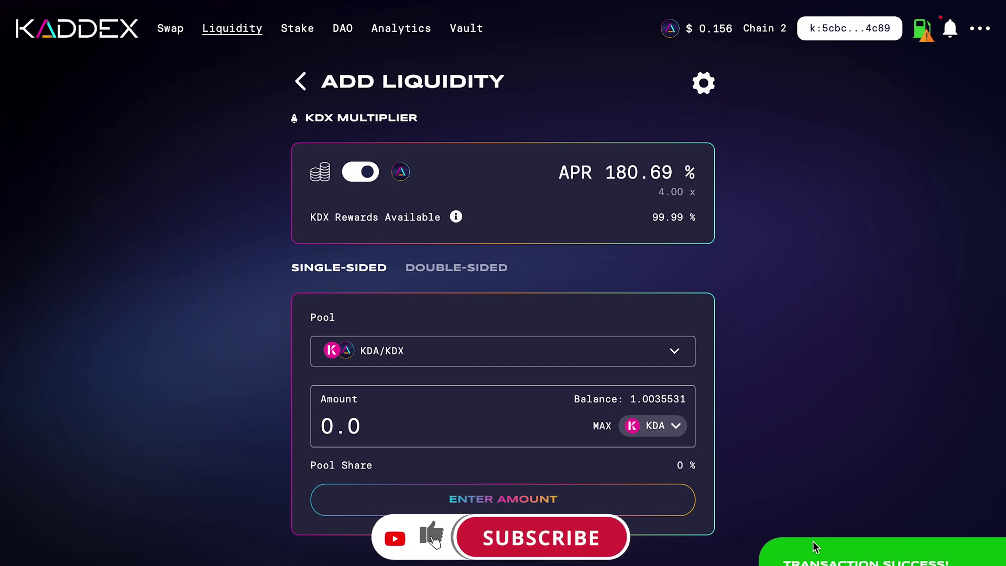
click(300, 82)
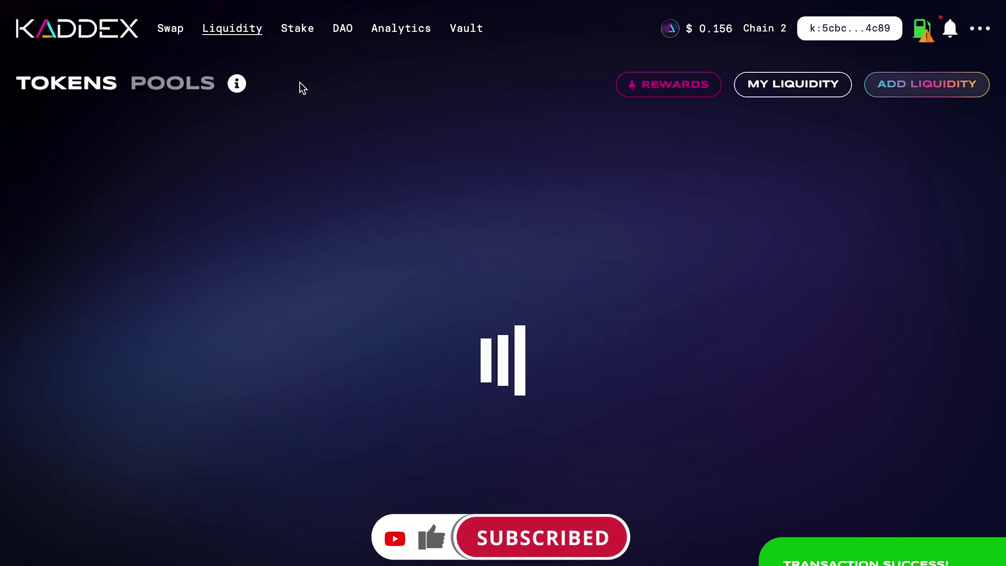
click(792, 86)
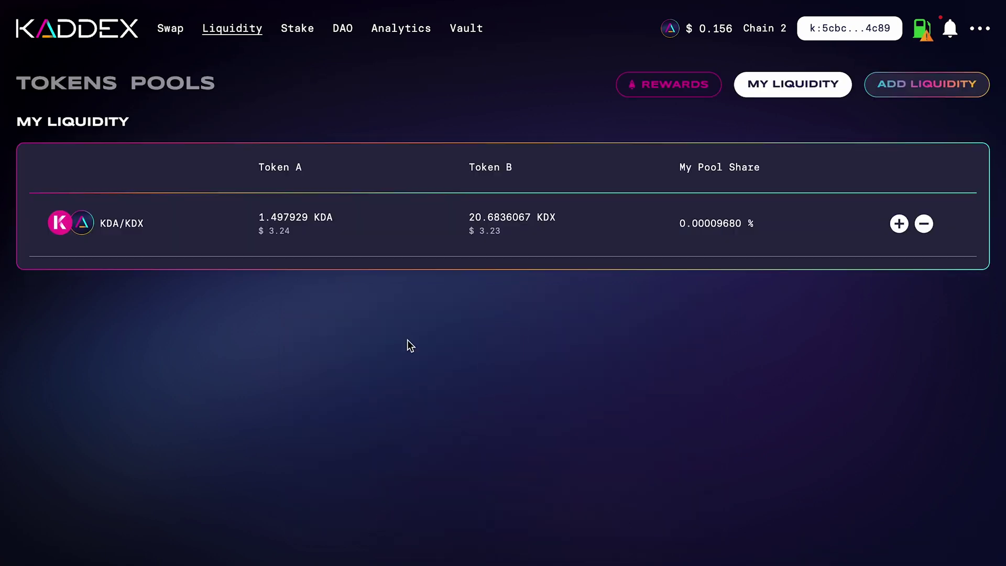